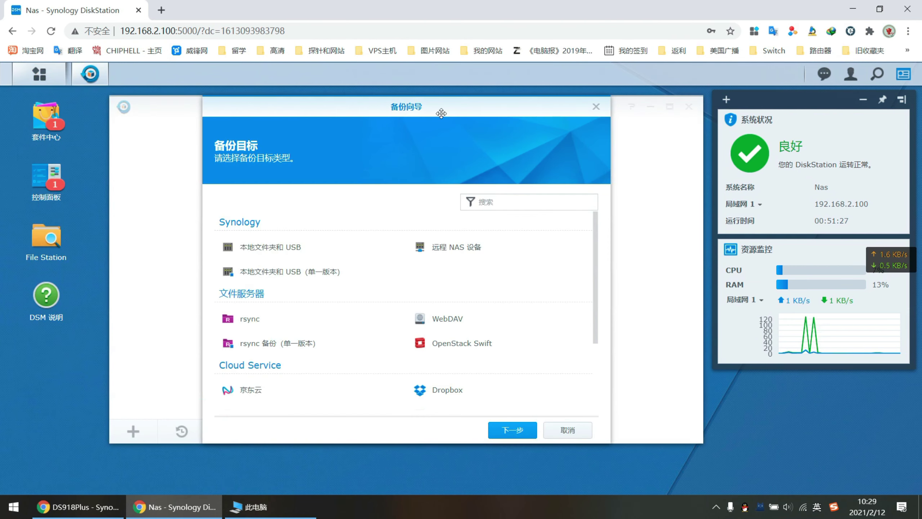
# - Cancel the backup wizard and start a data (数据) restore in Hyper Backup
pyautogui.click(578, 437)
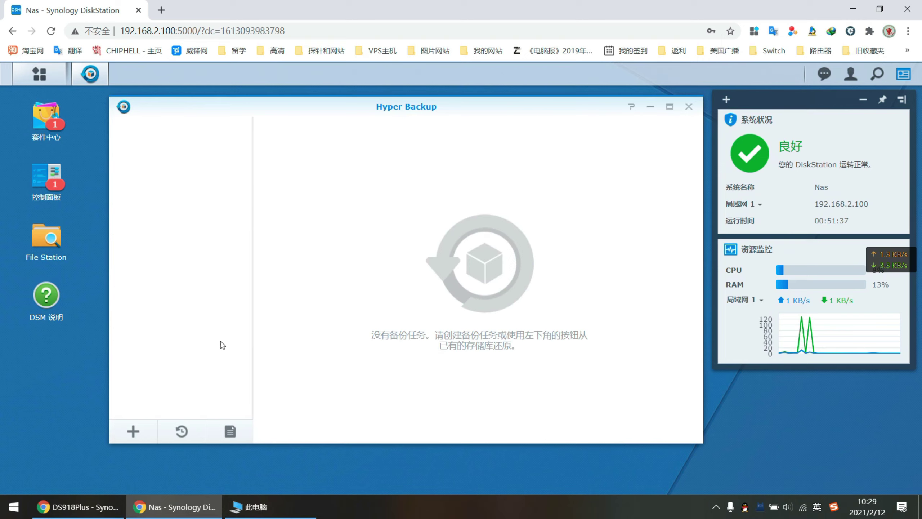
pyautogui.click(188, 428)
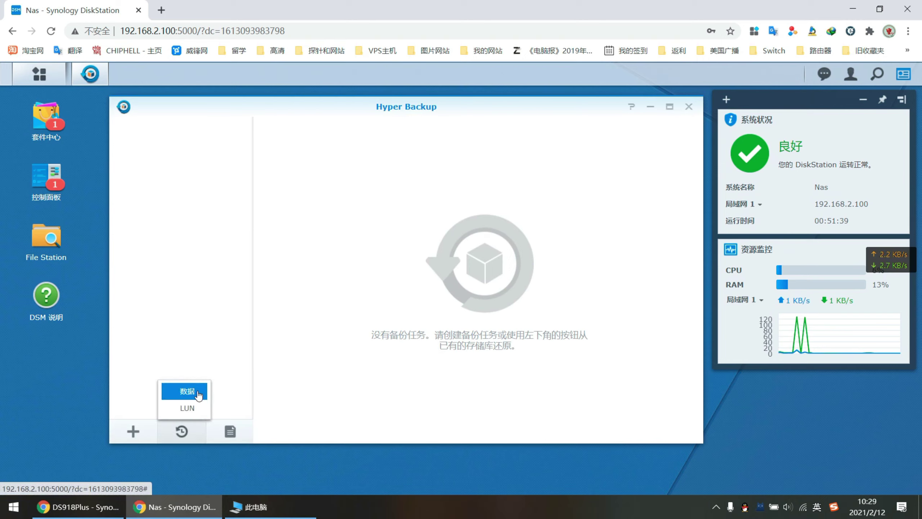
pyautogui.click(214, 313)
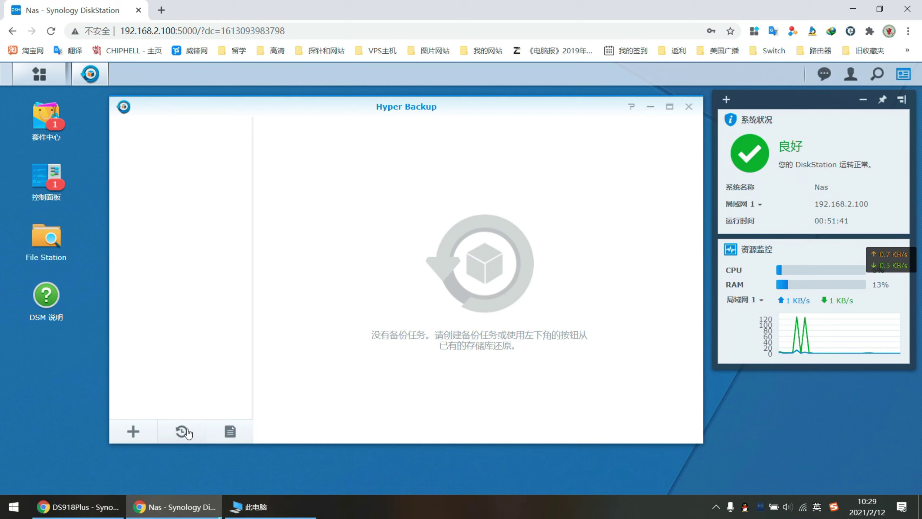
pyautogui.click(187, 431)
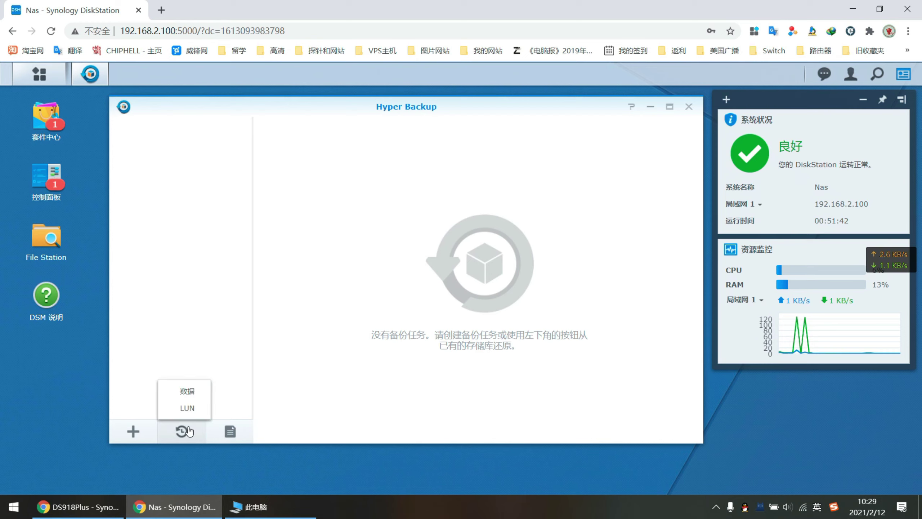
pyautogui.click(195, 391)
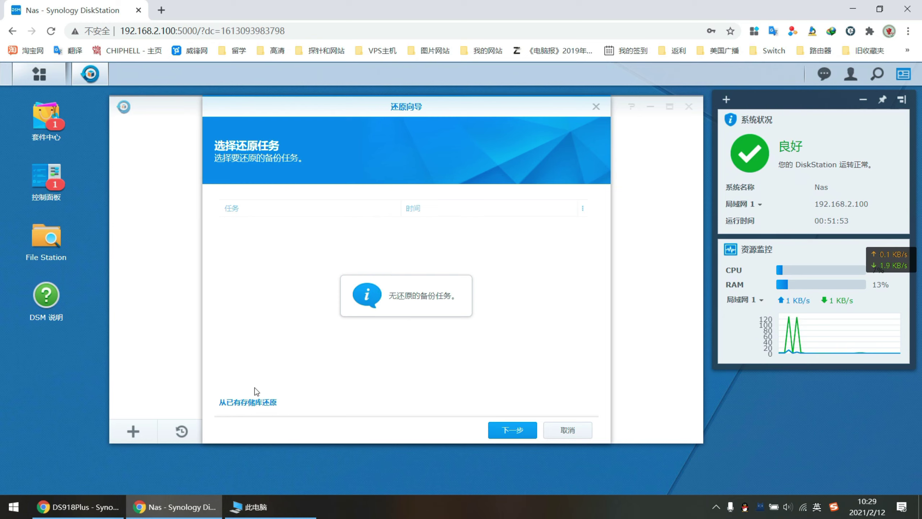
# - Choose to restore from an existing repository, with a remote NAS device (远程 NAS 设备) as the restore source
pyautogui.click(267, 403)
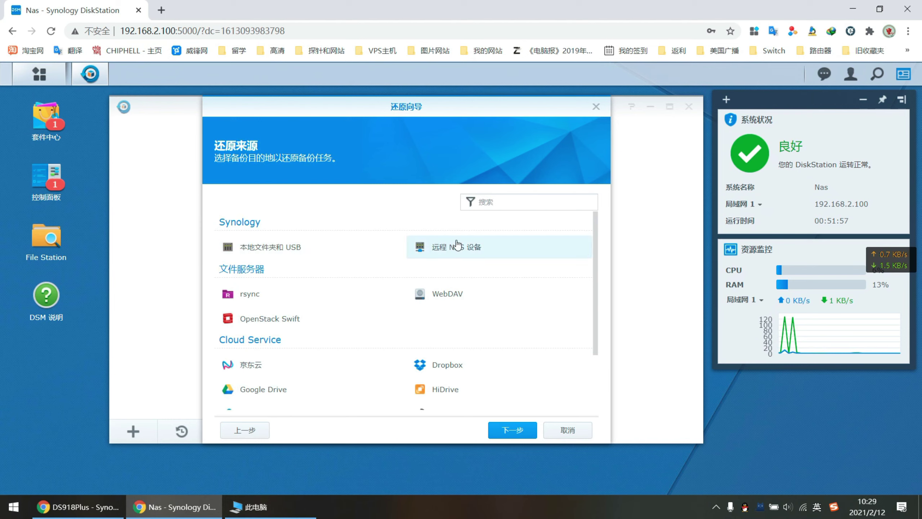
pyautogui.click(465, 251)
pyautogui.click(513, 424)
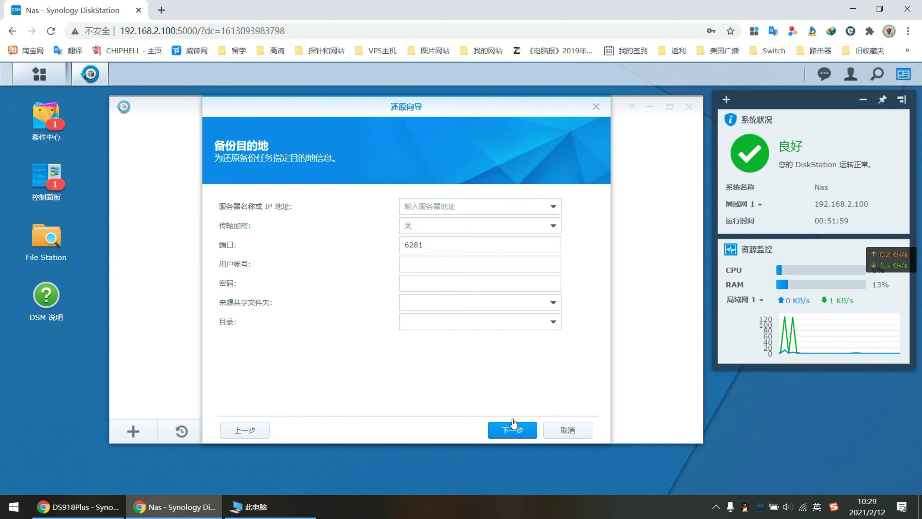
# - Set the backup server address to 192.168.2.150 and fill in the saved user account and its password
pyautogui.click(442, 207)
pyautogui.write('192.168.2.150')
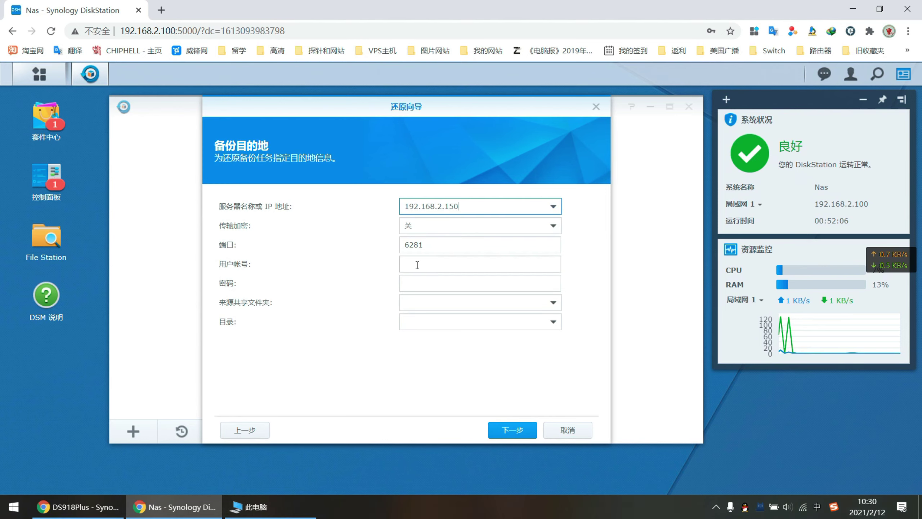
pyautogui.click(417, 265)
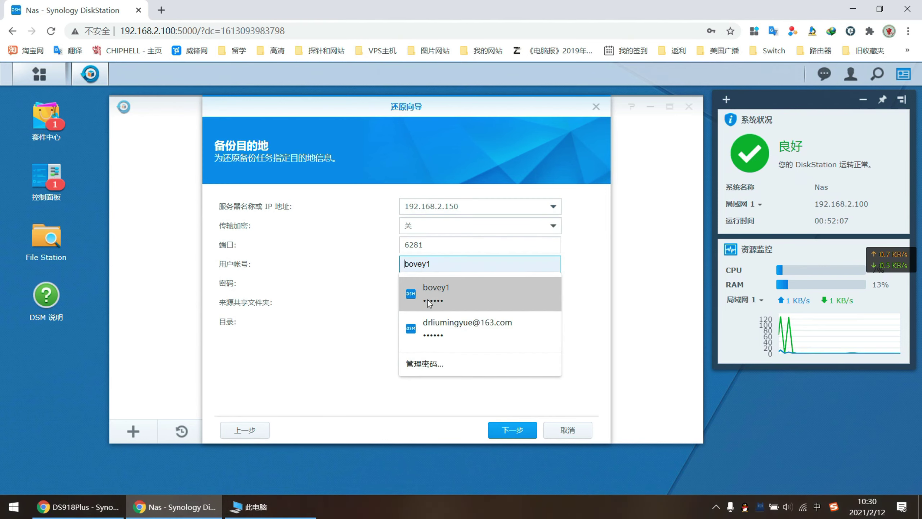
pyautogui.click(433, 288)
# - Pick Storm as the source shared folder and Nas_1 as the directory, continue, and dismiss the browser's password warning
pyautogui.click(436, 306)
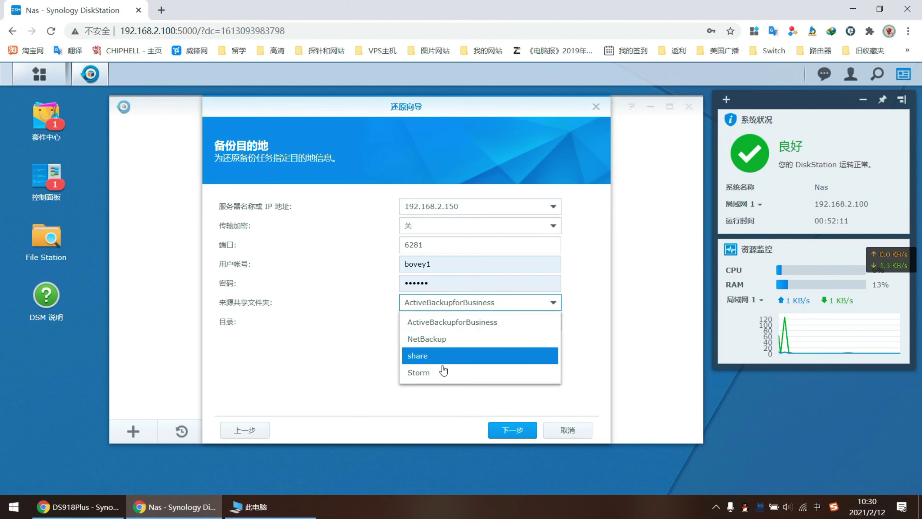
pyautogui.click(422, 372)
pyautogui.click(447, 326)
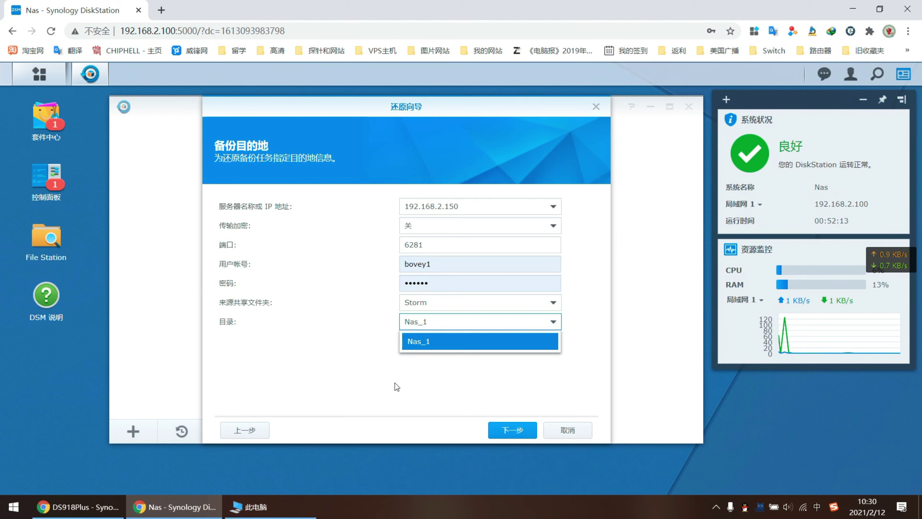
pyautogui.click(446, 340)
pyautogui.click(513, 429)
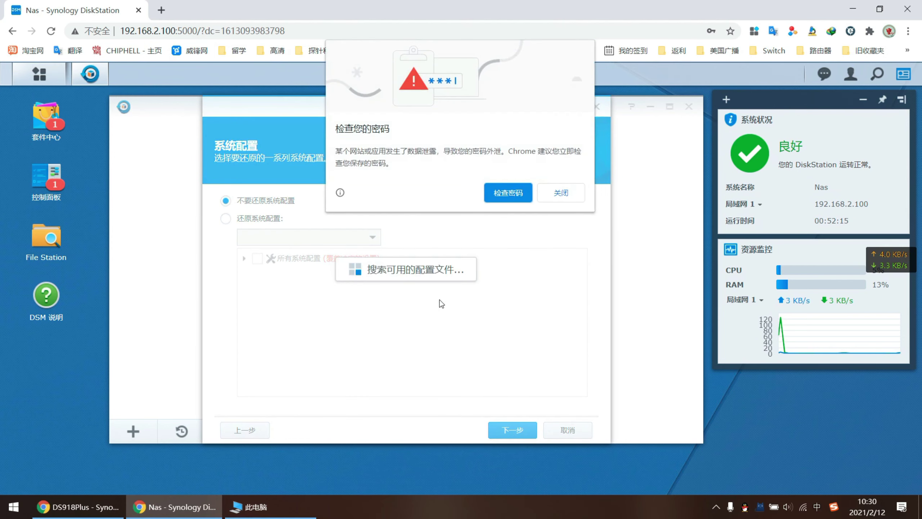
pyautogui.click(549, 195)
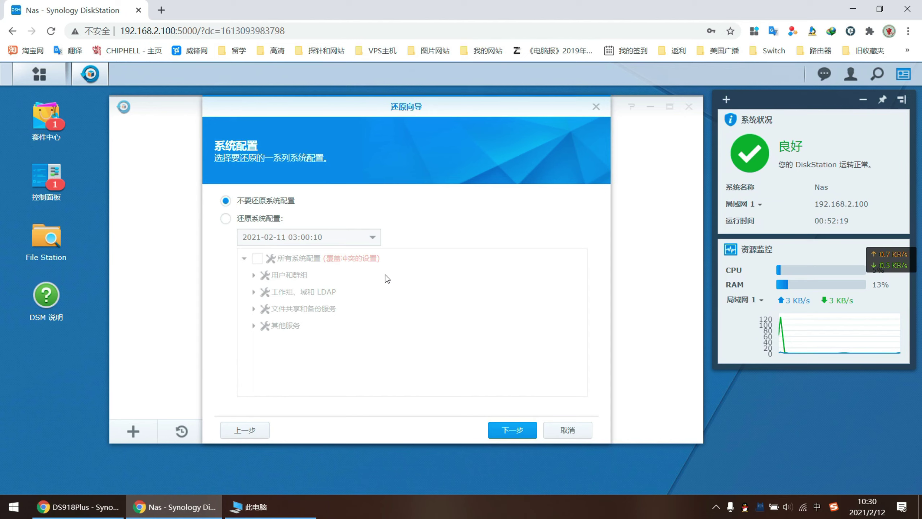
# - Choose to restore all system configuration (所有系统配置), and select all shared folders for data restoration
pyautogui.click(261, 218)
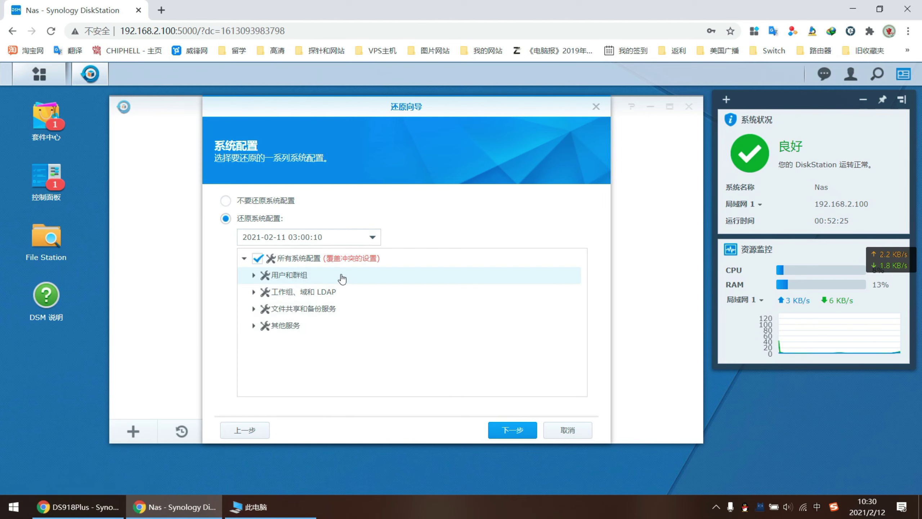
pyautogui.click(519, 431)
pyautogui.click(509, 295)
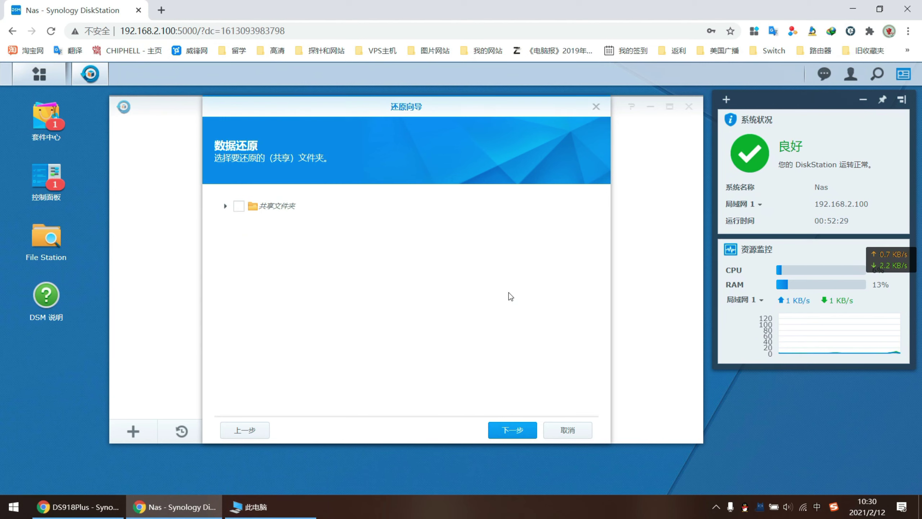
pyautogui.click(238, 209)
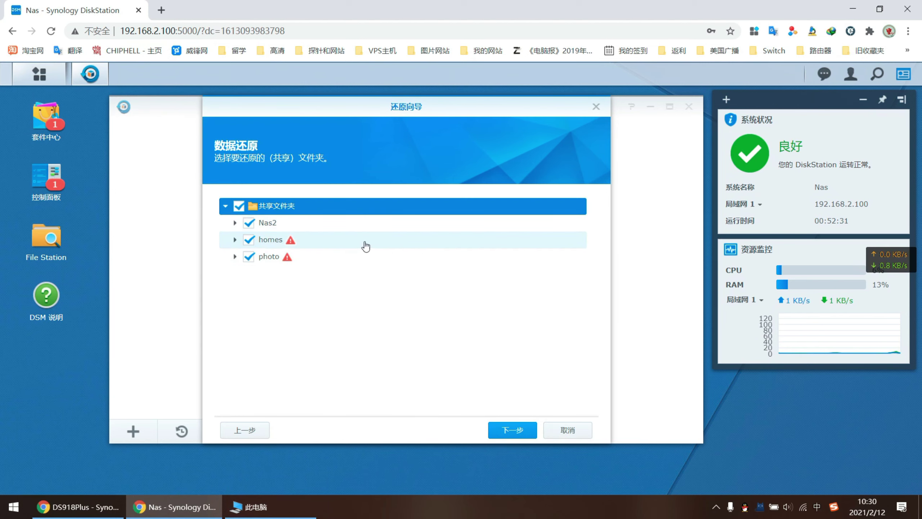
pyautogui.click(517, 429)
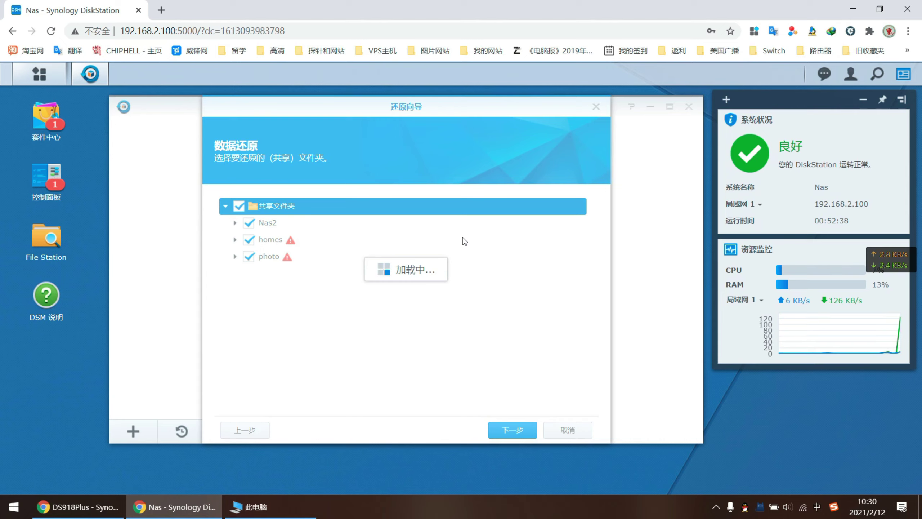
# - Select all applications for restoration and agree to disable them during the restore
pyautogui.click(226, 199)
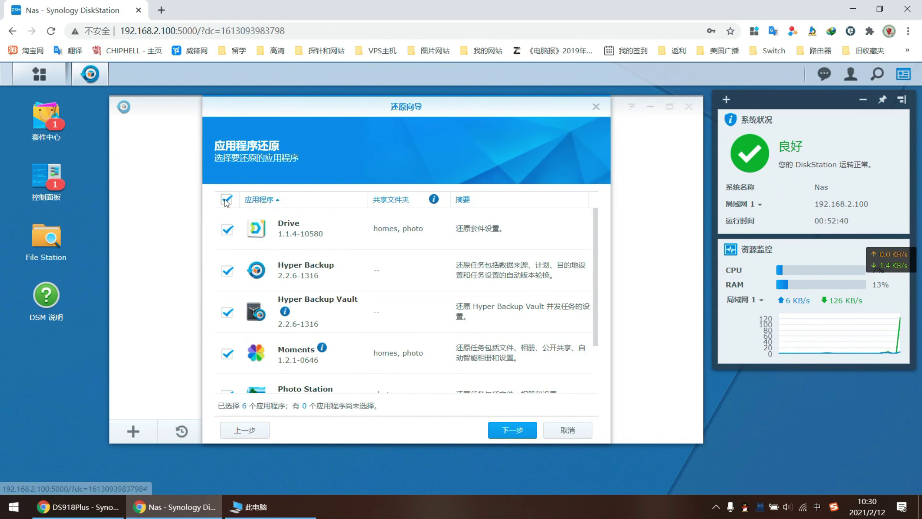
pyautogui.scroll(-2, 366, 356)
pyautogui.click(509, 432)
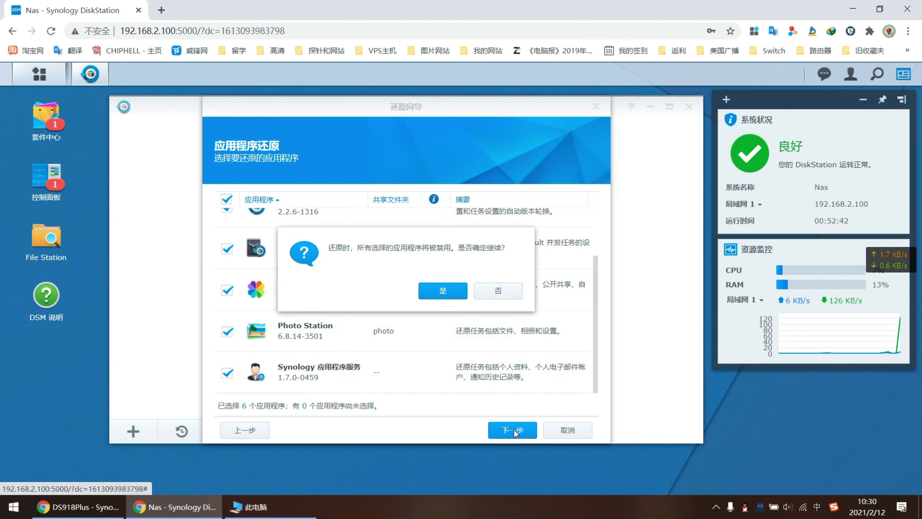
pyautogui.click(454, 290)
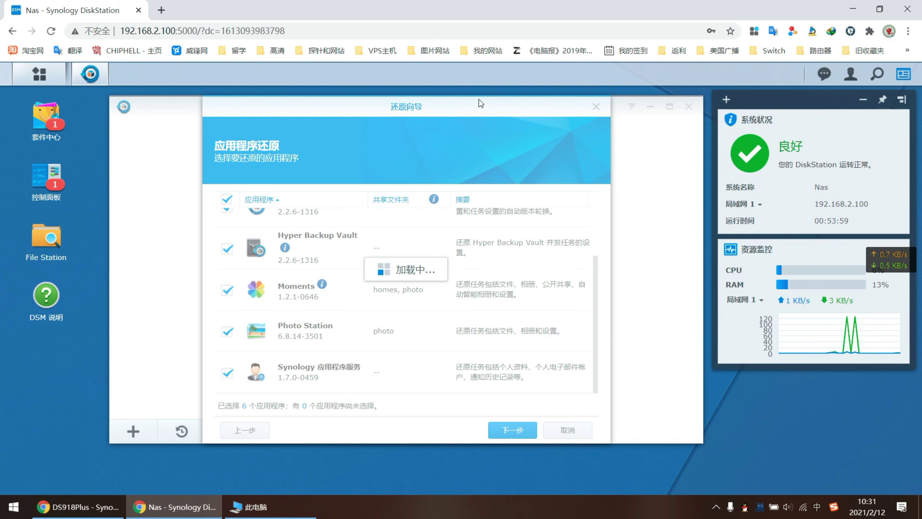
# - Examine the storage volume and RAID Group details in 存储空间管理员, close it, and look through the restore progress list
pyautogui.click(39, 75)
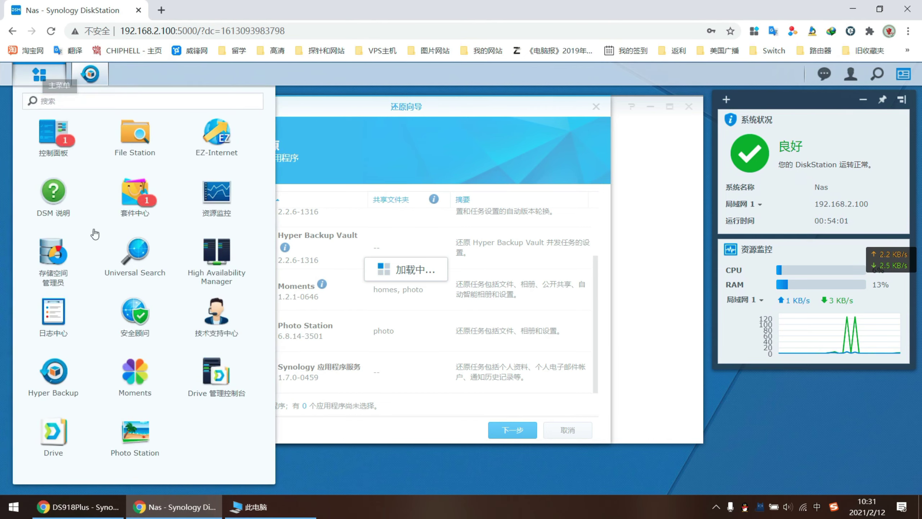
pyautogui.click(50, 257)
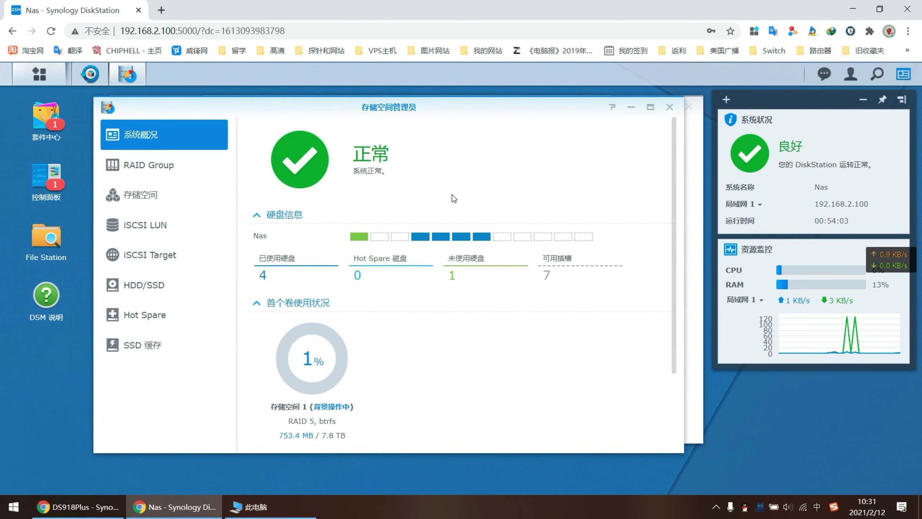
pyautogui.click(149, 197)
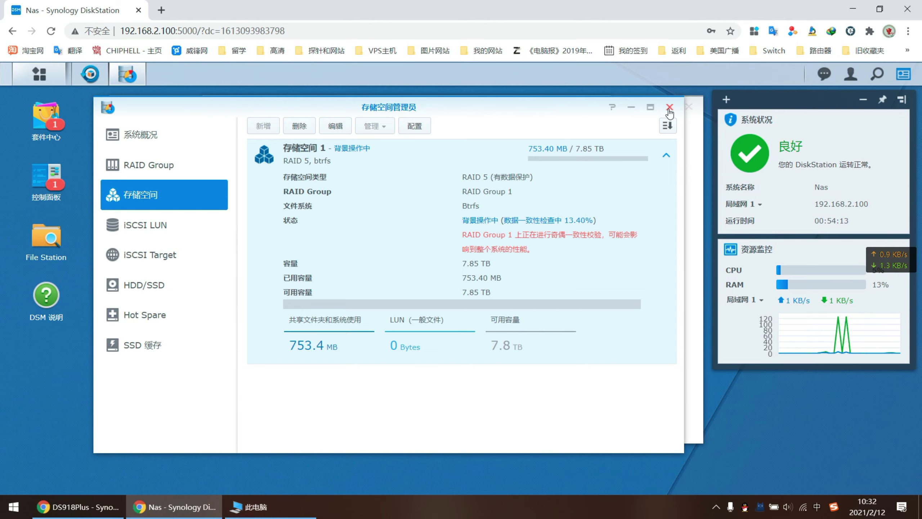
pyautogui.click(156, 170)
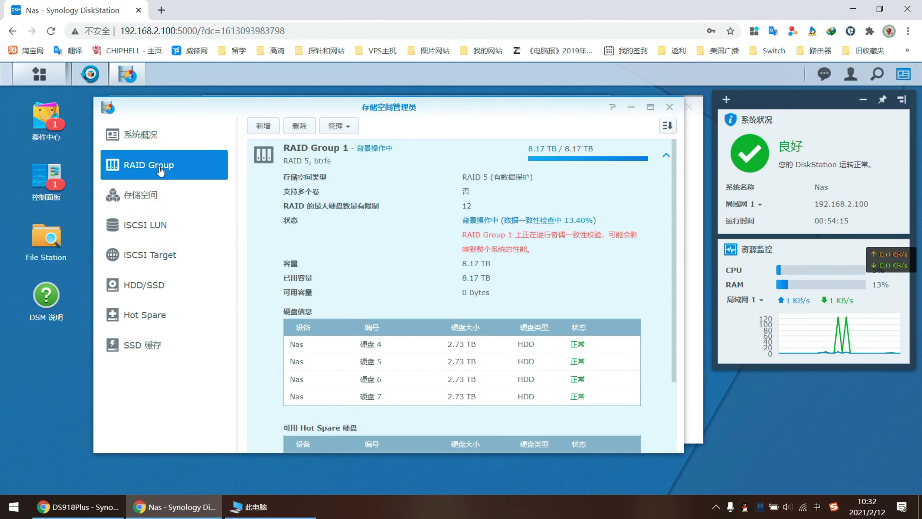
pyautogui.scroll(-2, 464, 310)
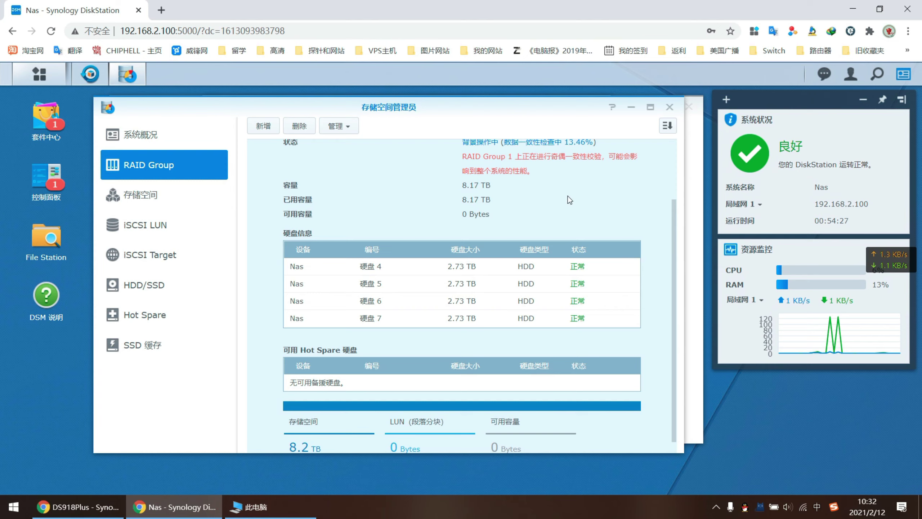
pyautogui.click(669, 108)
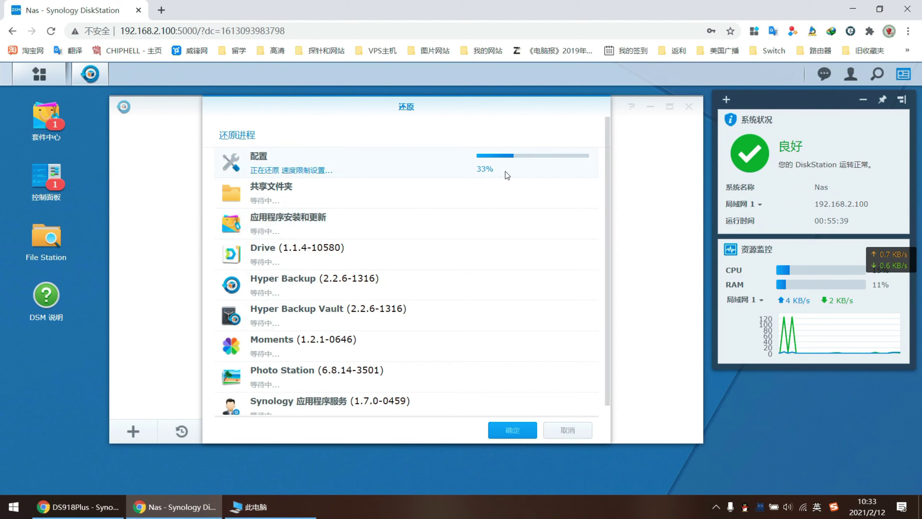
pyautogui.scroll(-1, 422, 274)
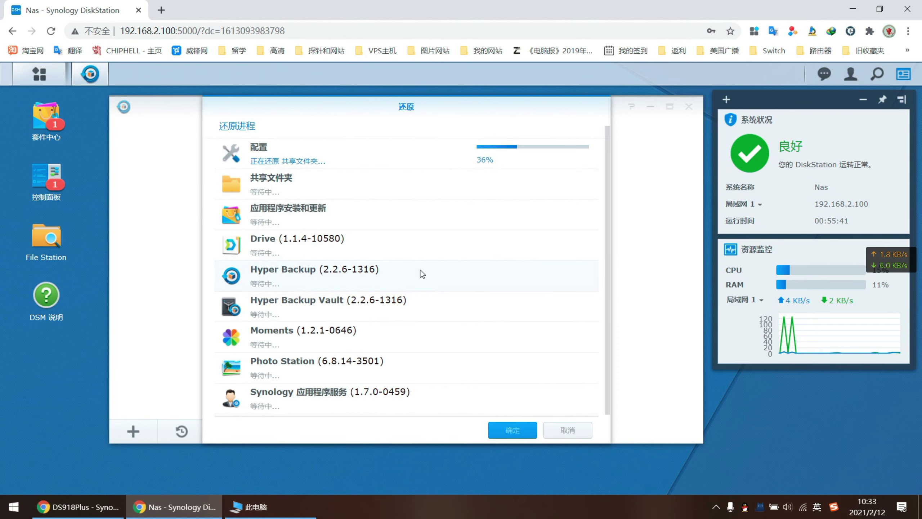